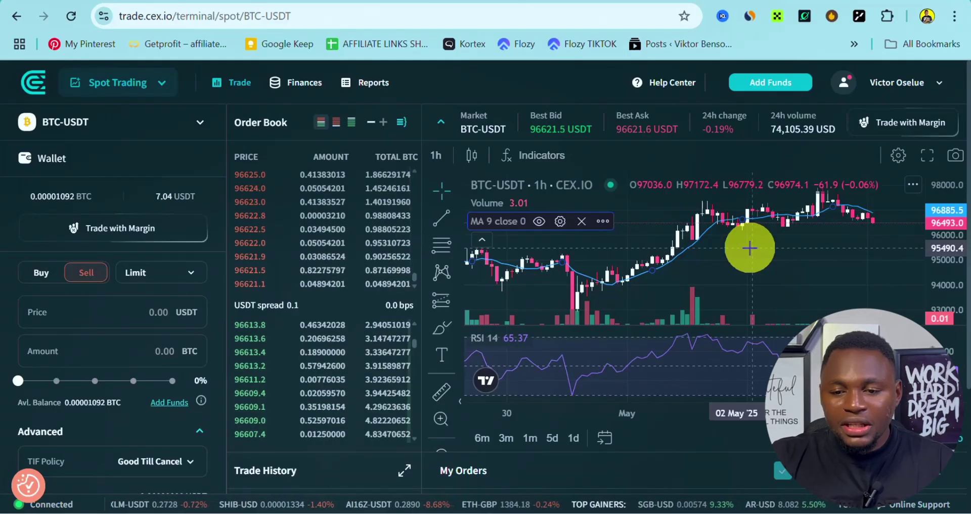
- Switch the BTC-USDT 1h chart to full-screen view
left_click(925, 159)
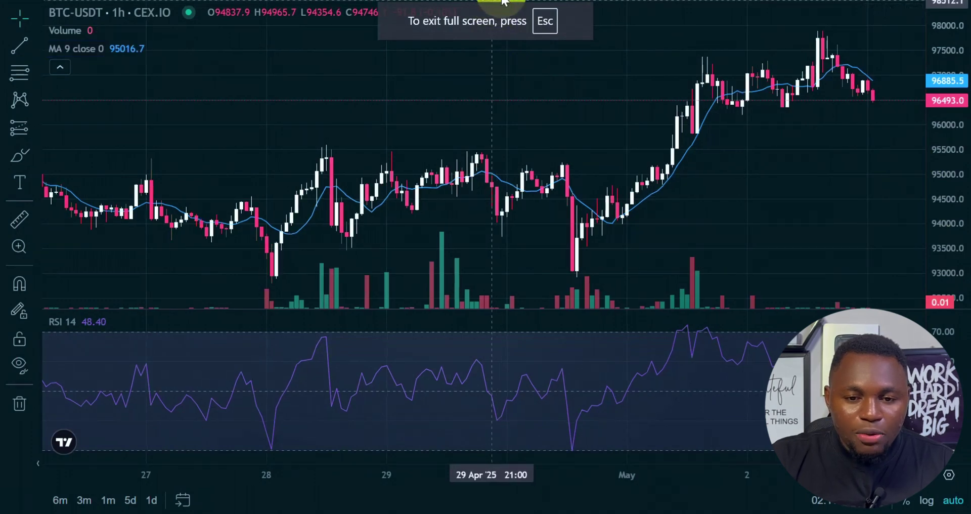
- Remove the MA 9 line and delete the RSI 14 pane, leaving candles and volume
mouse_move(503, 2)
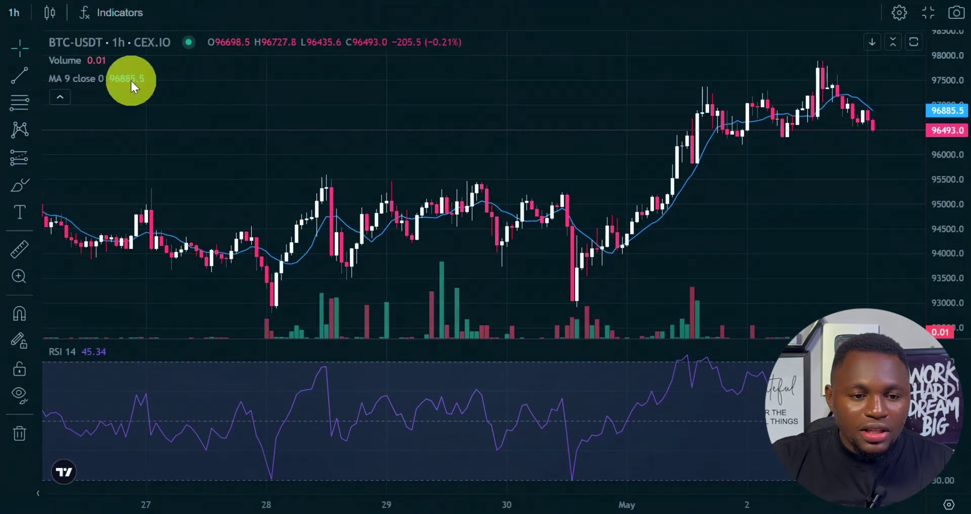
left_click(159, 78)
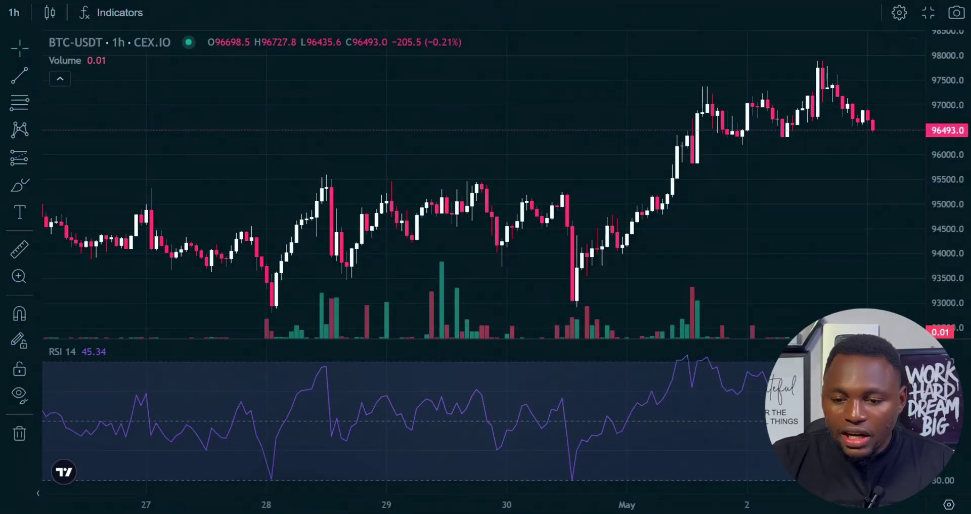
key("Delete")
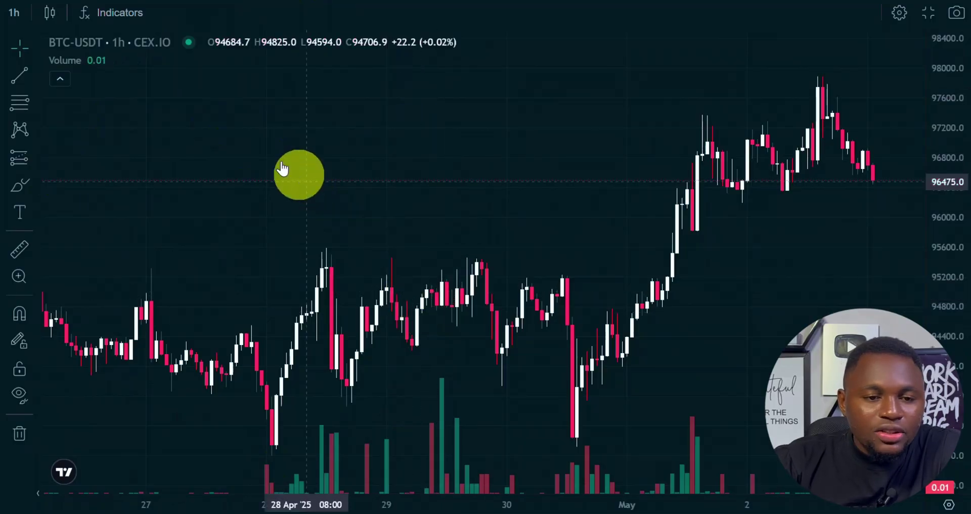
- Add the Moving Average indicator found by searching 'moving' in the Indicators list
left_click(113, 15)
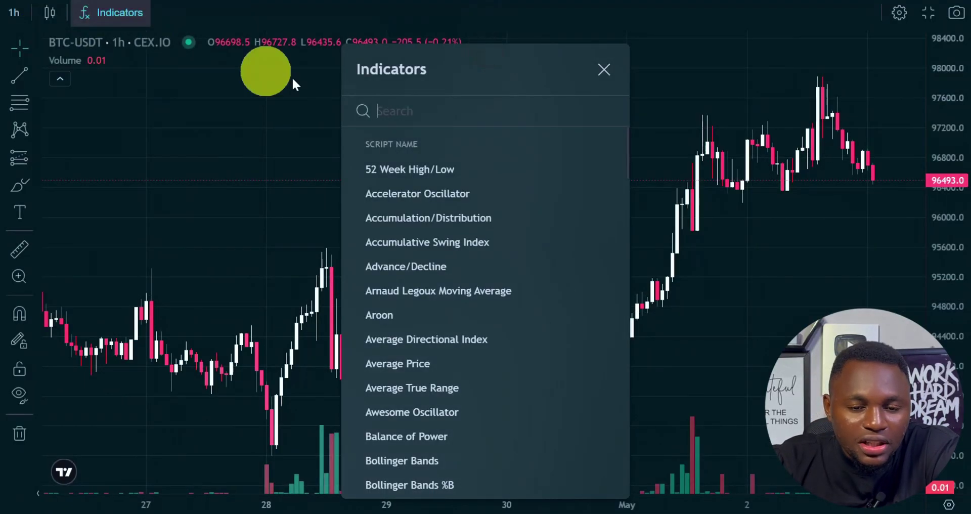
left_click(417, 103)
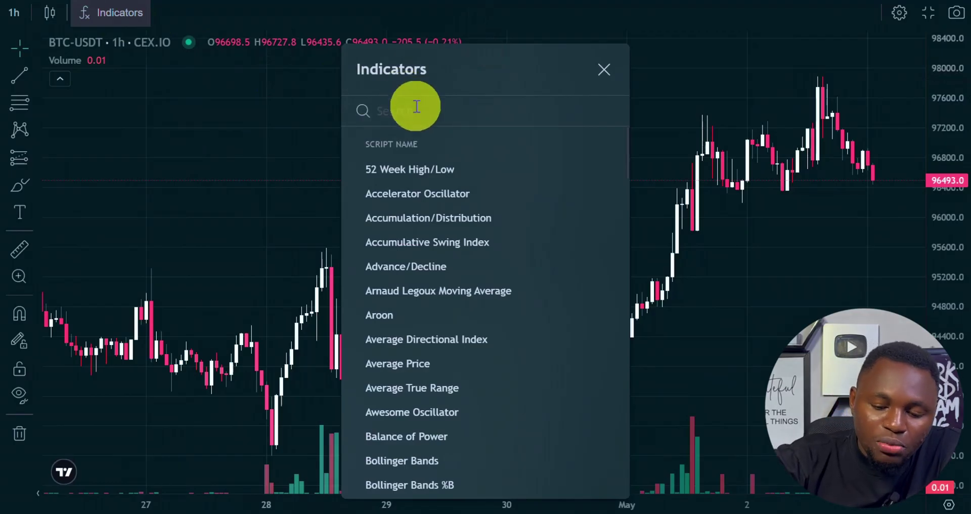
type("moving")
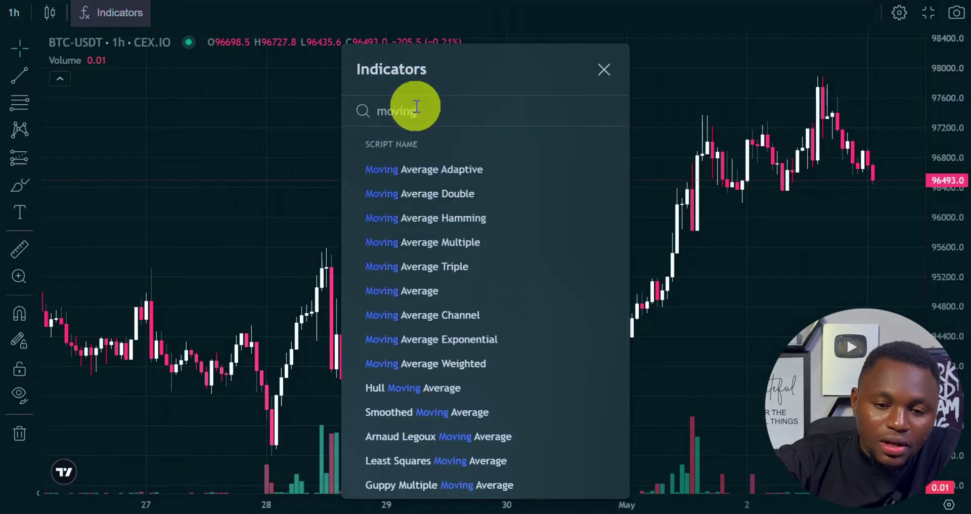
left_click(407, 290)
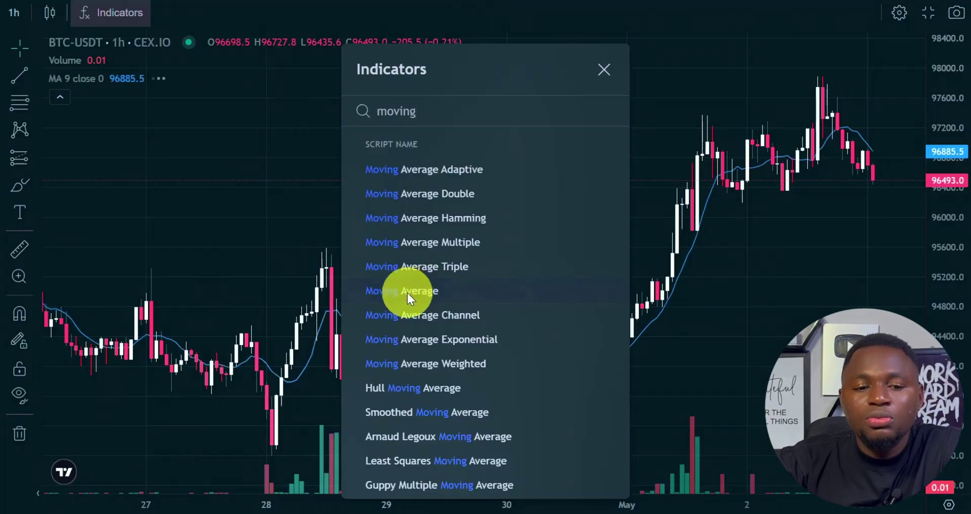
left_click(212, 185)
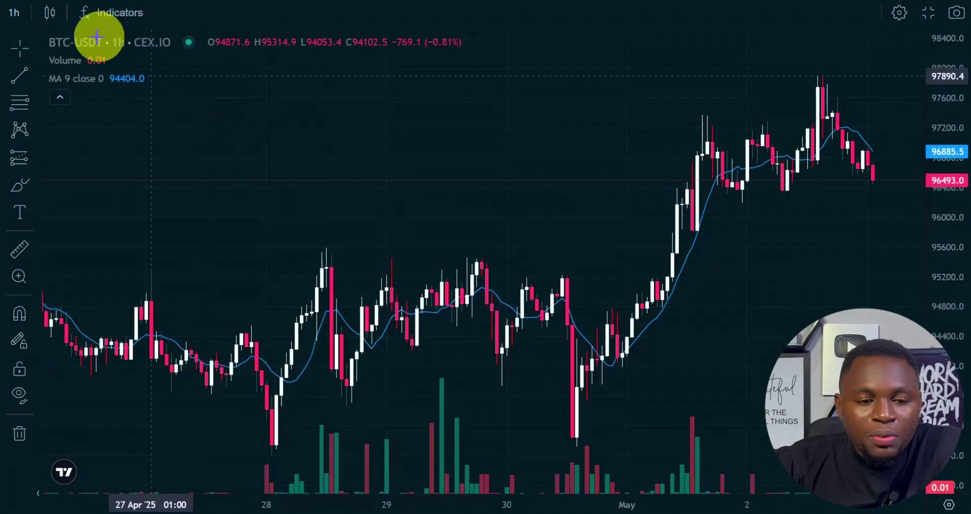
- Set the moving average's Smoothing Line to EMA and review its Style and Visibility tabs
mouse_move(82, 80)
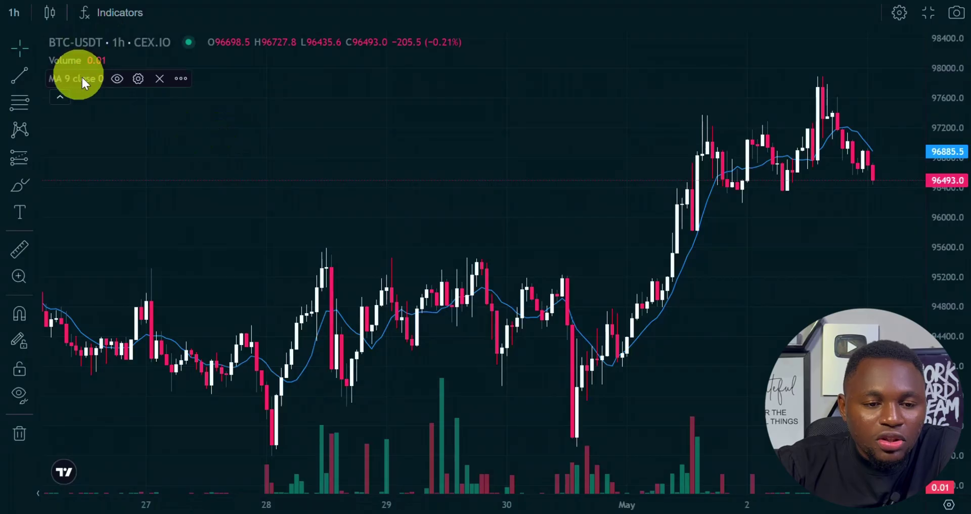
left_click(139, 78)
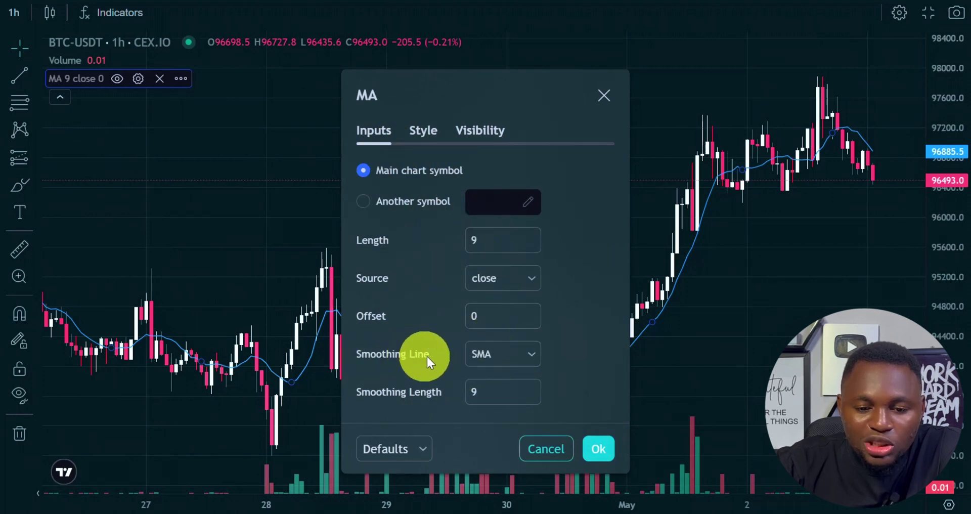
left_click(504, 355)
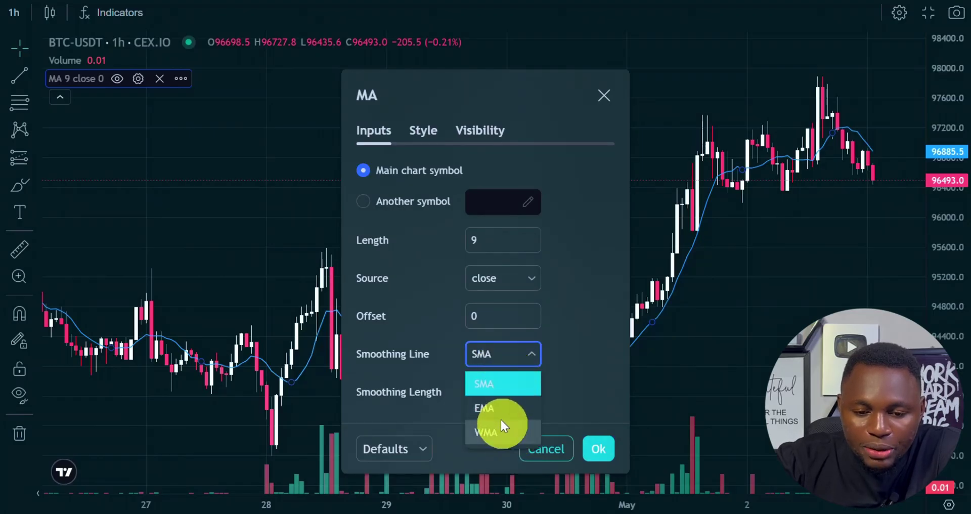
left_click(497, 407)
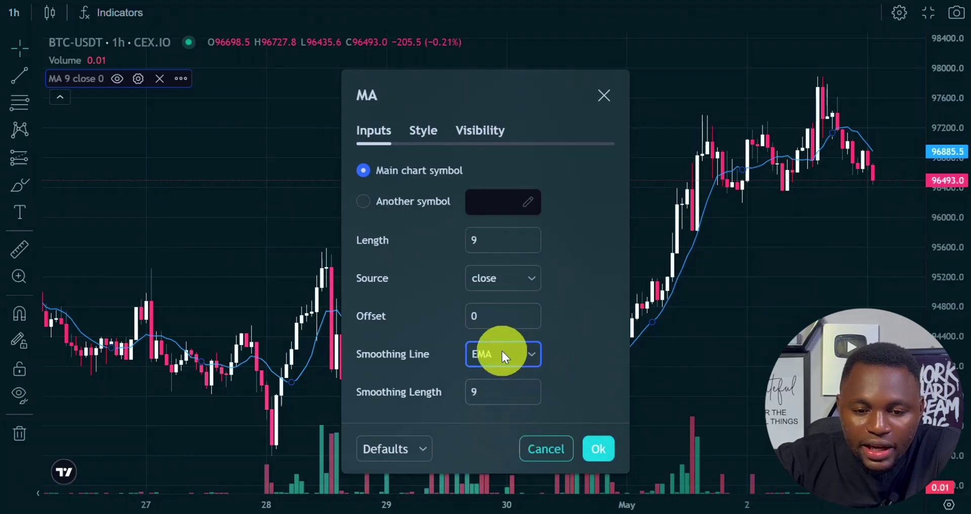
left_click(433, 130)
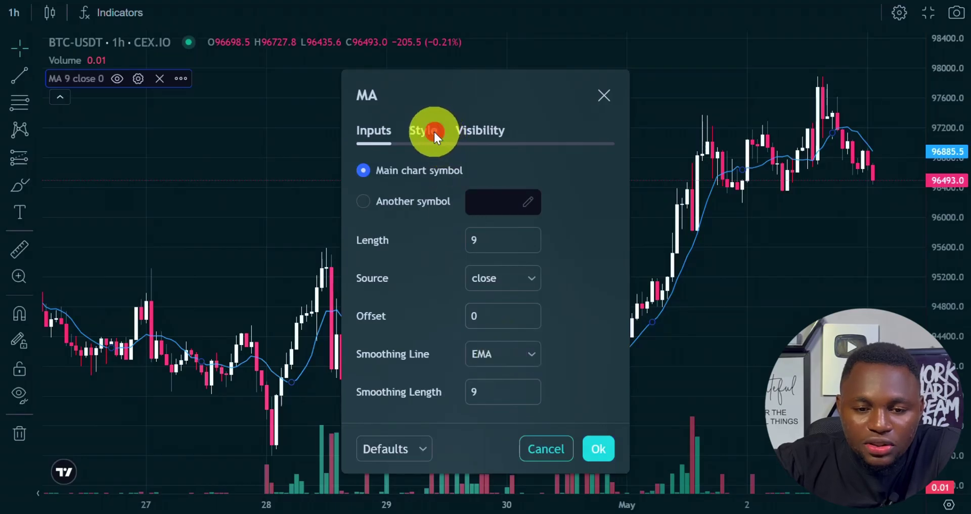
left_click(483, 130)
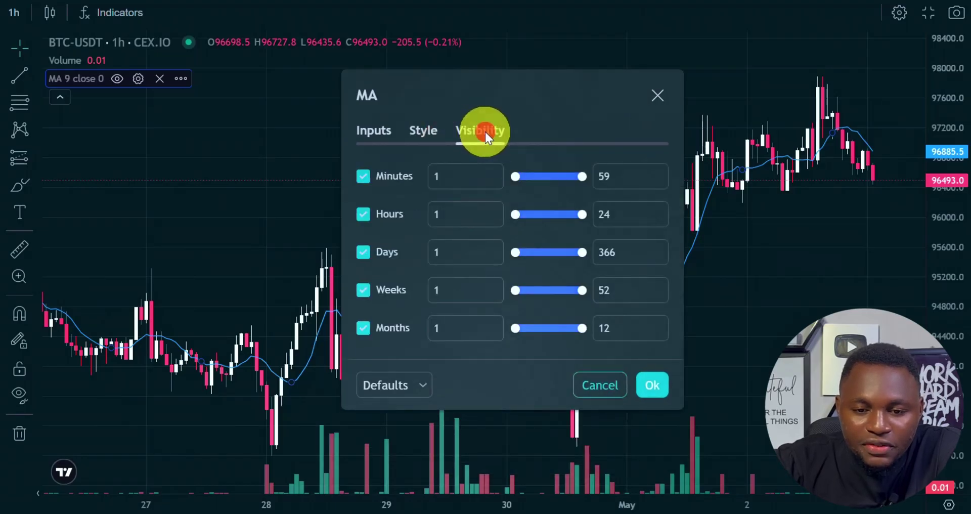
- On the Inputs tab, set Length to 14 and Smoothing Length to 14
left_click(375, 131)
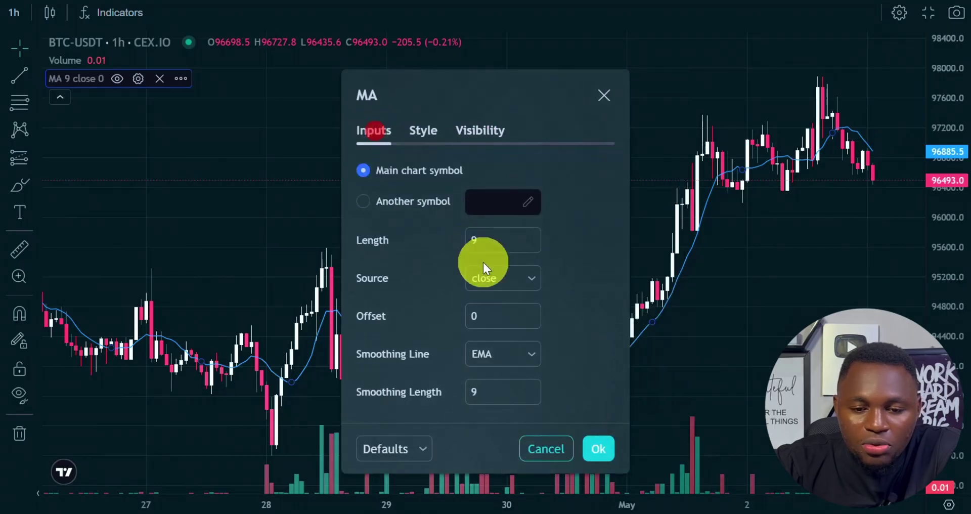
left_click(477, 241)
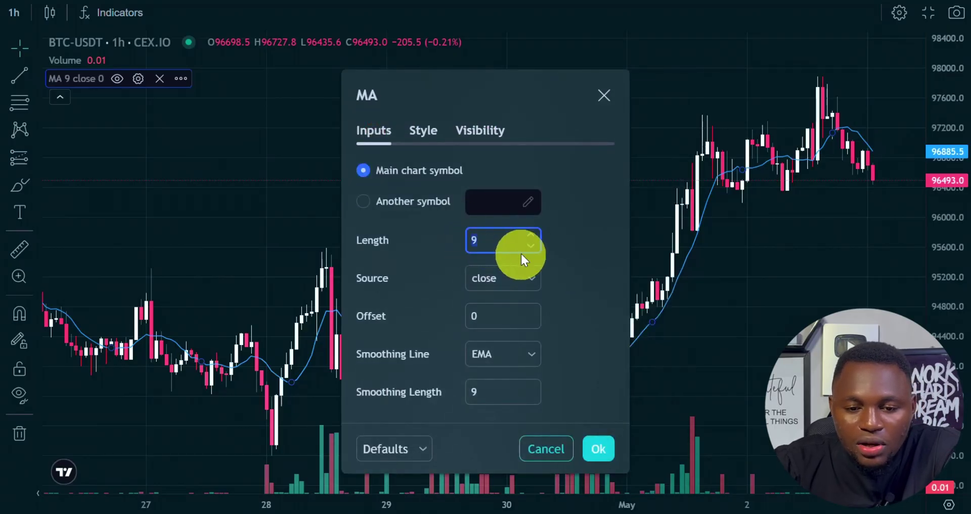
left_click_drag(496, 238, 465, 235)
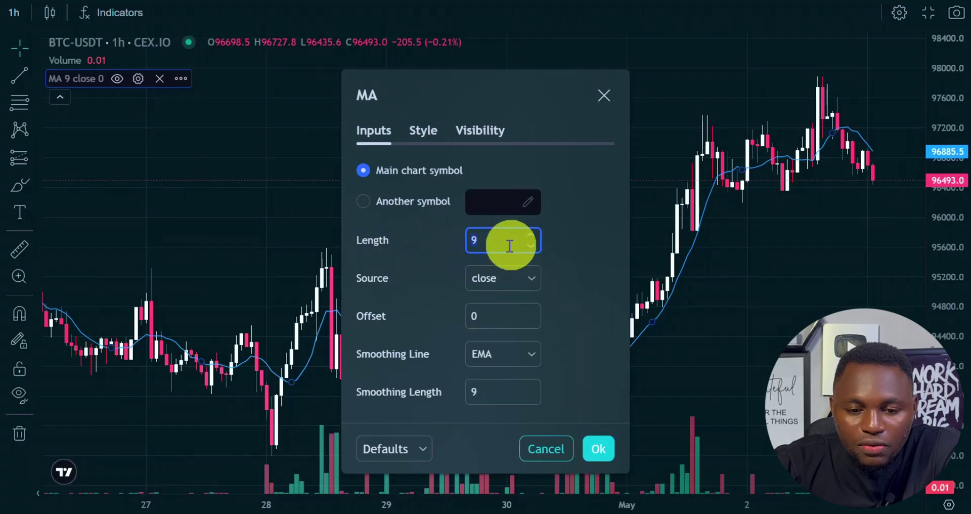
left_click_drag(533, 233, 535, 240)
left_click(531, 245)
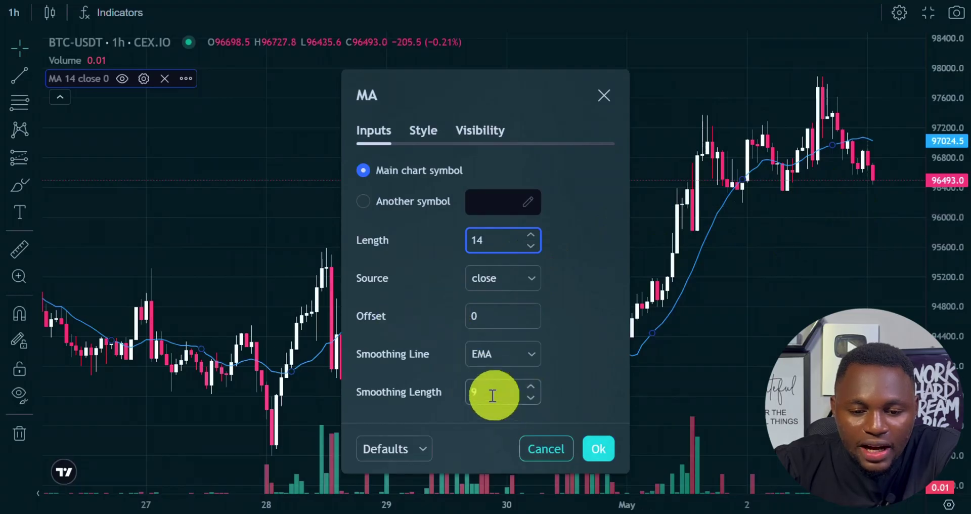
left_click(515, 388)
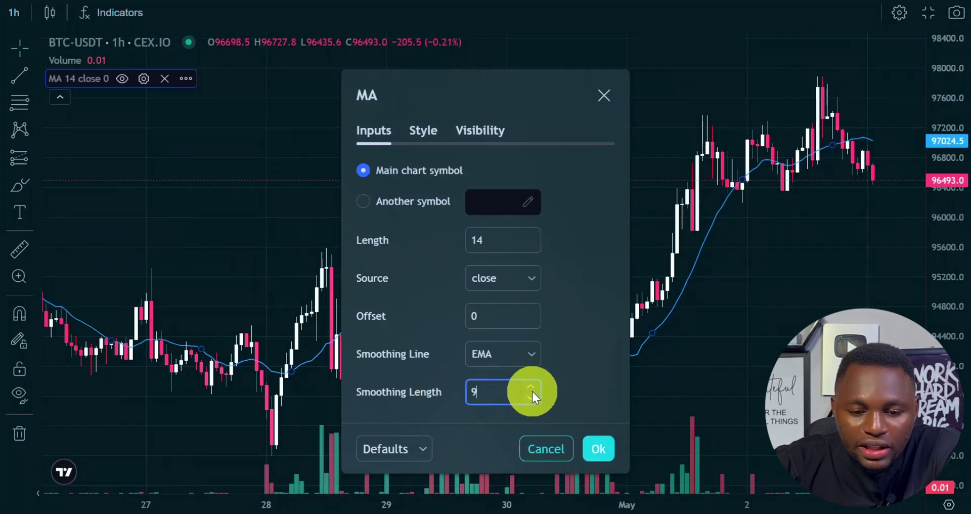
left_click(531, 385)
left_click(531, 385)
left_click(531, 385)
left_click(531, 386)
left_click(531, 385)
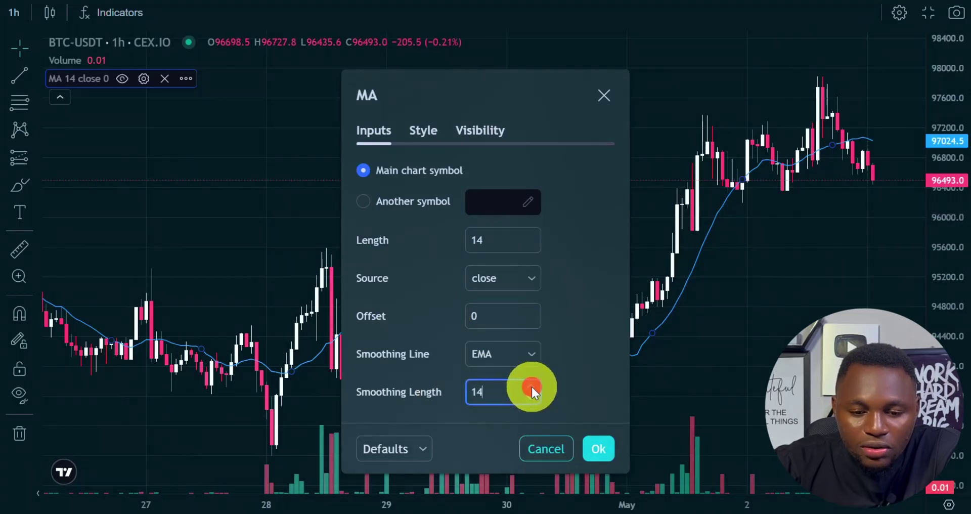
left_click(531, 385)
left_click(532, 396)
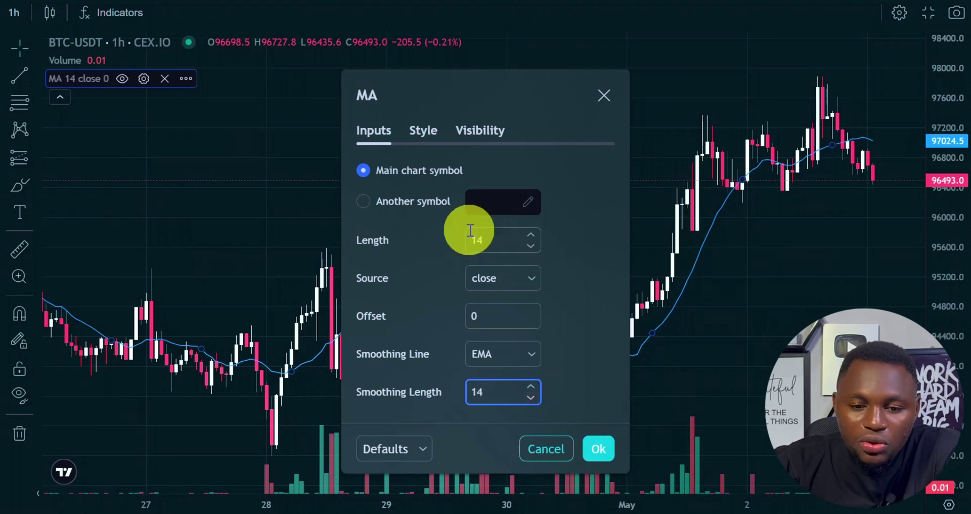
- Raise the moving average Length to 50 and apply the settings
left_click(530, 235)
left_click(530, 235)
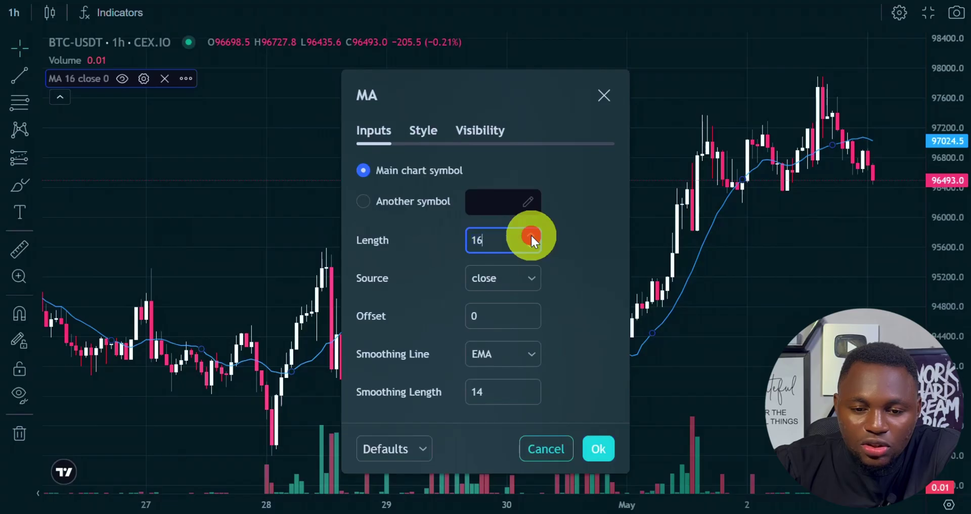
left_click(531, 235)
left_click(530, 236)
left_click(530, 235)
left_click(531, 235)
left_click(530, 235)
double_click(530, 235)
double_click(530, 235)
double_click(530, 235)
double_click(530, 235)
left_click(530, 235)
left_click(530, 235)
key("Return")
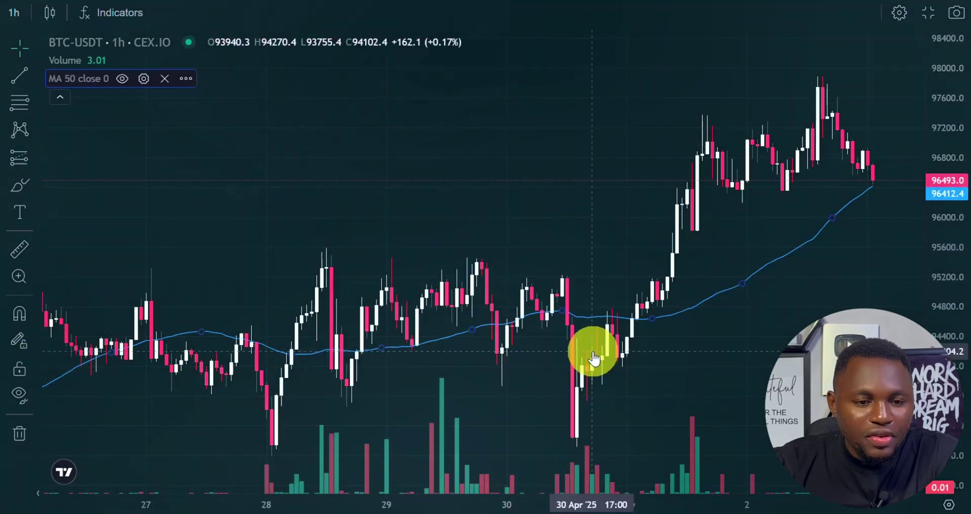
- Add a second Moving Average (MA 9) via an Indicators search for 'moving'
left_click(115, 16)
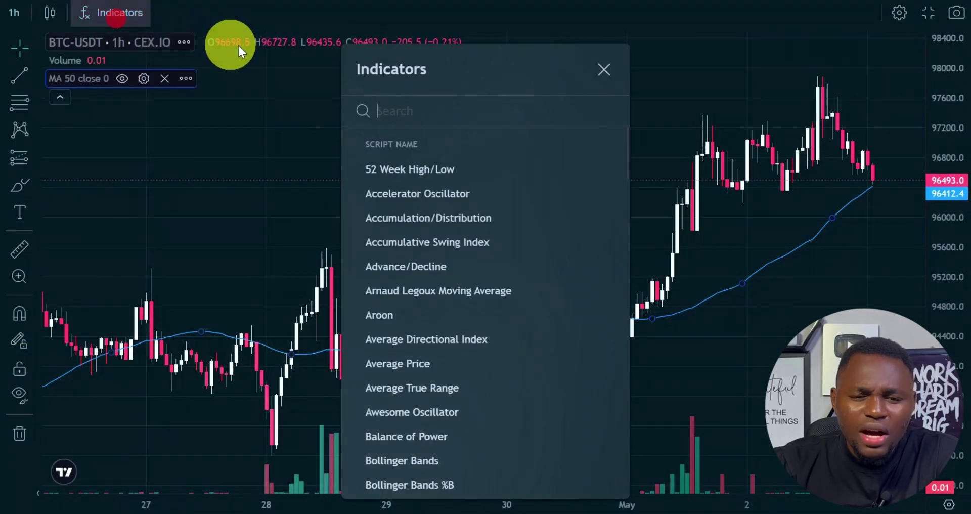
type("mo")
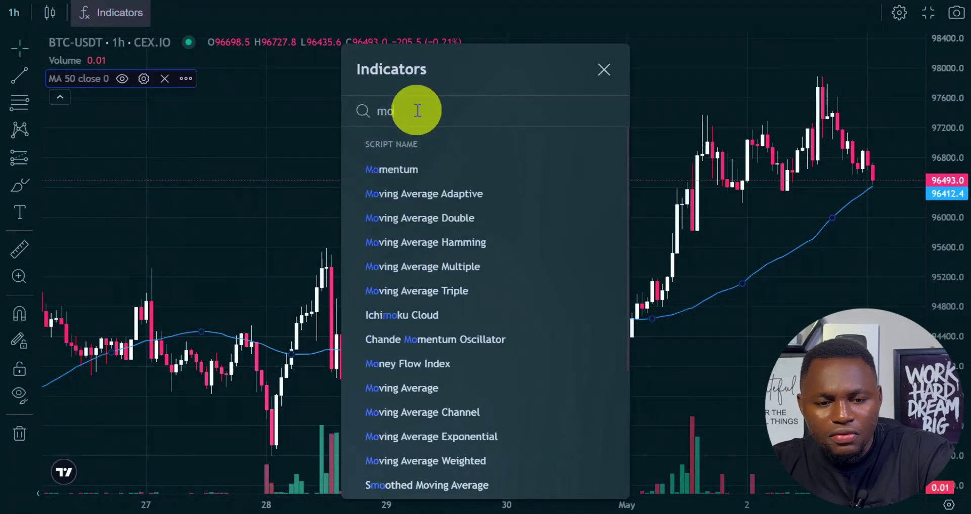
type("v")
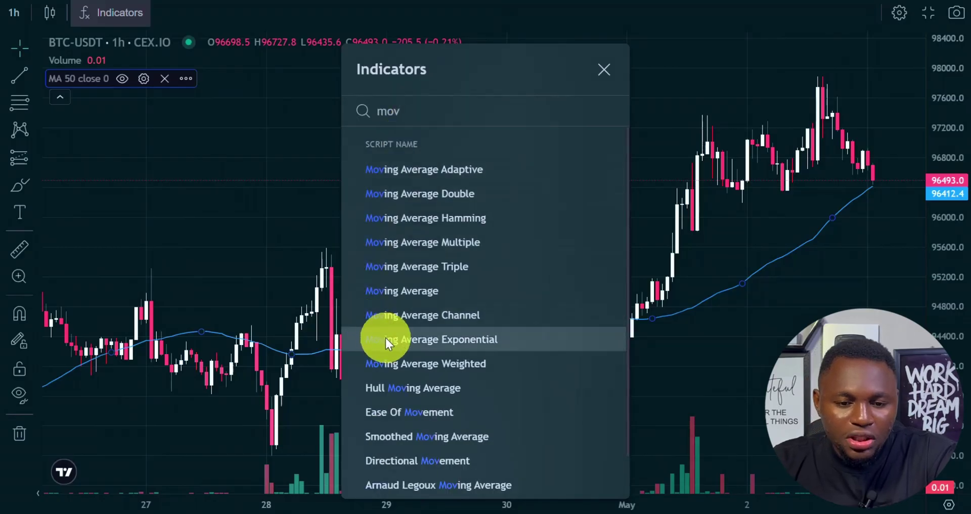
type("in")
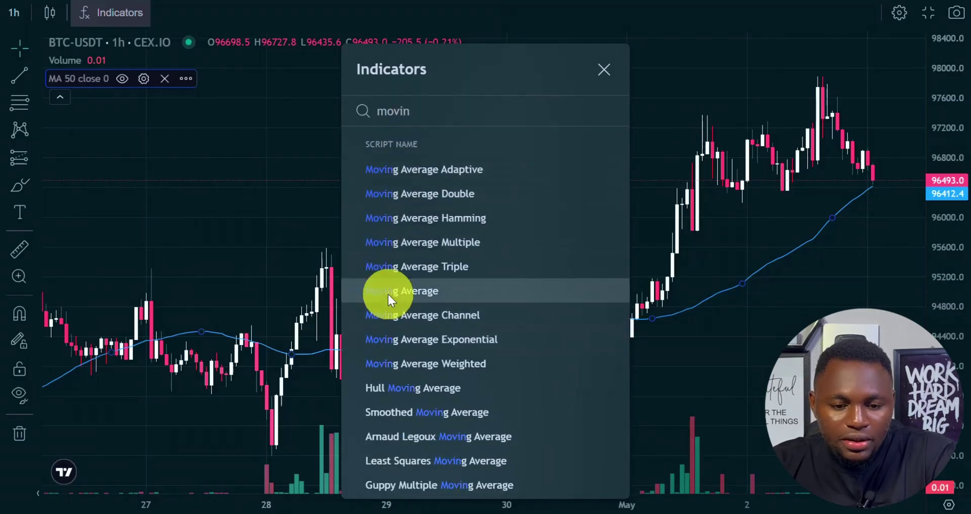
type("g")
left_click(419, 297)
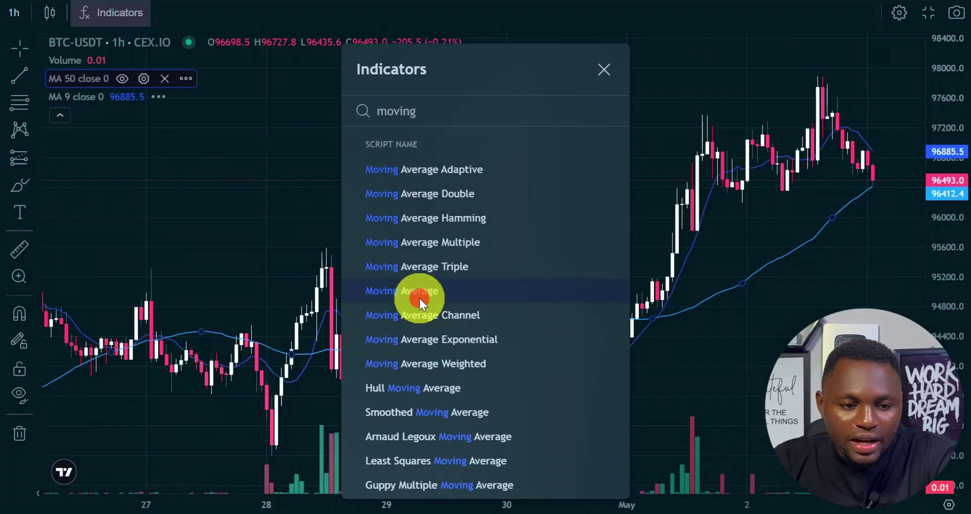
left_click(603, 67)
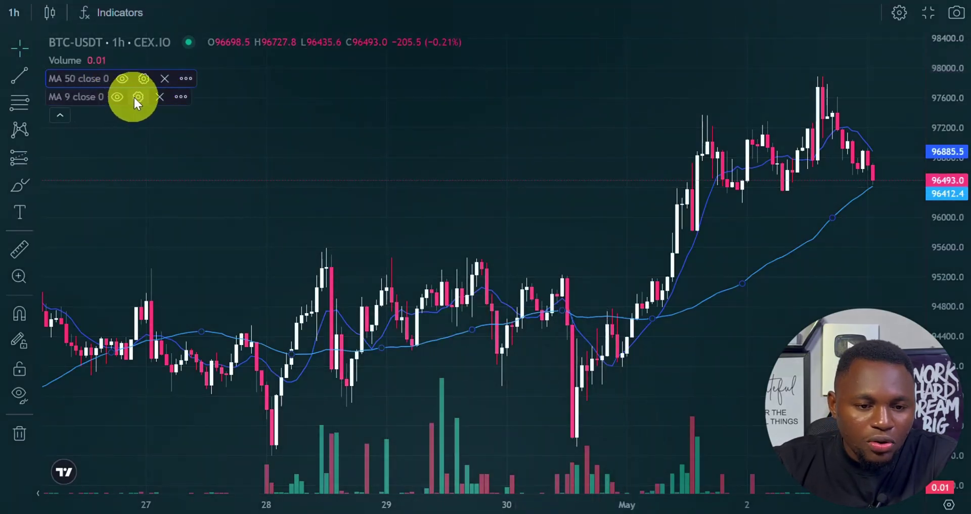
- Set the new moving average to Length 200 with EMA smoothing and apply it
left_click(137, 97)
left_click(483, 242)
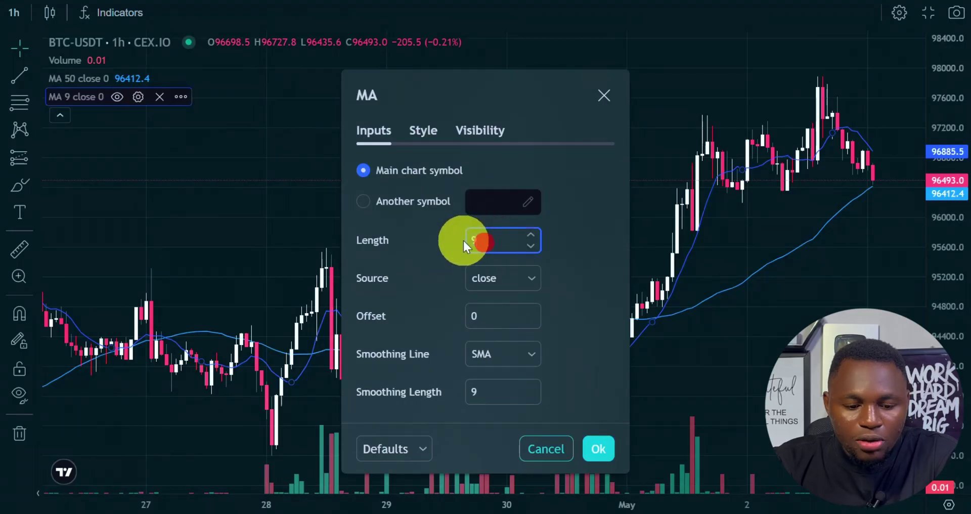
type("200")
left_click(503, 354)
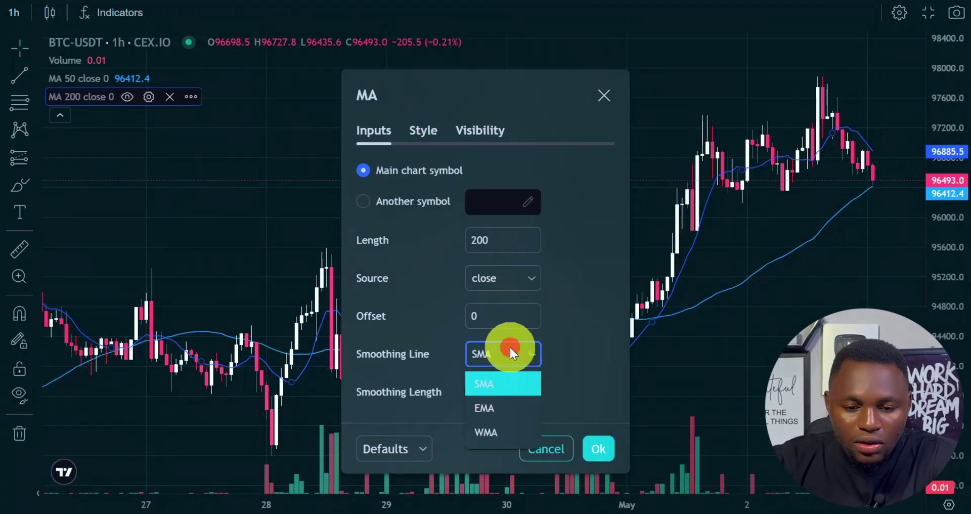
left_click(503, 402)
key("Return")
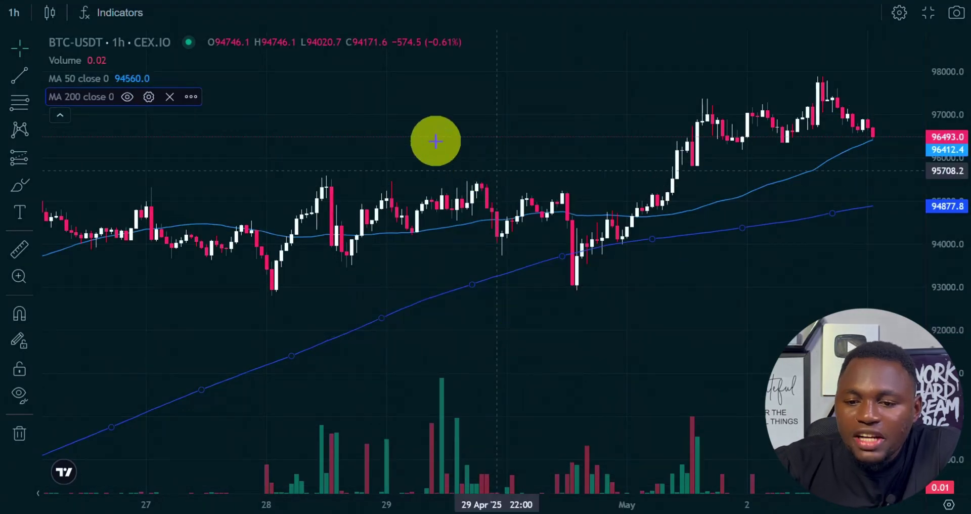
left_click(184, 288)
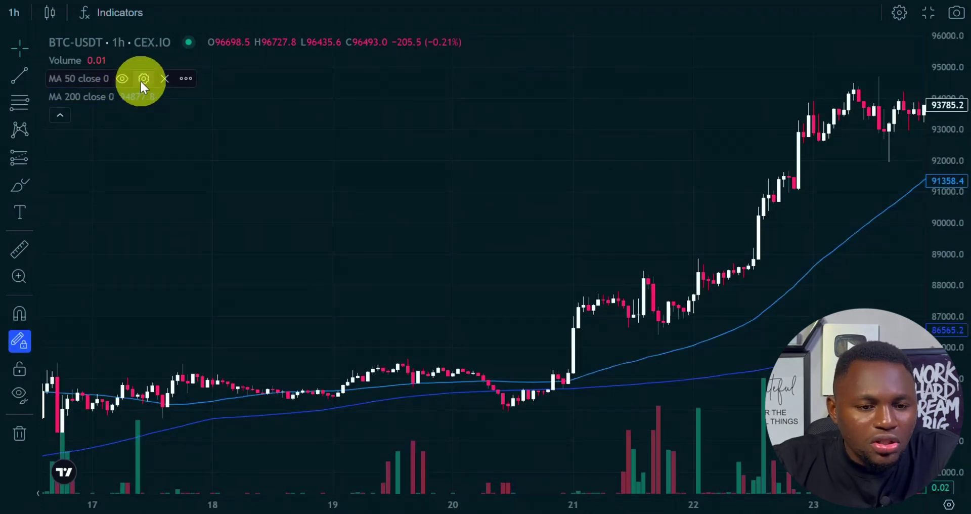
- Change the MA 50 plot colour to green on its Style tab
left_click(143, 79)
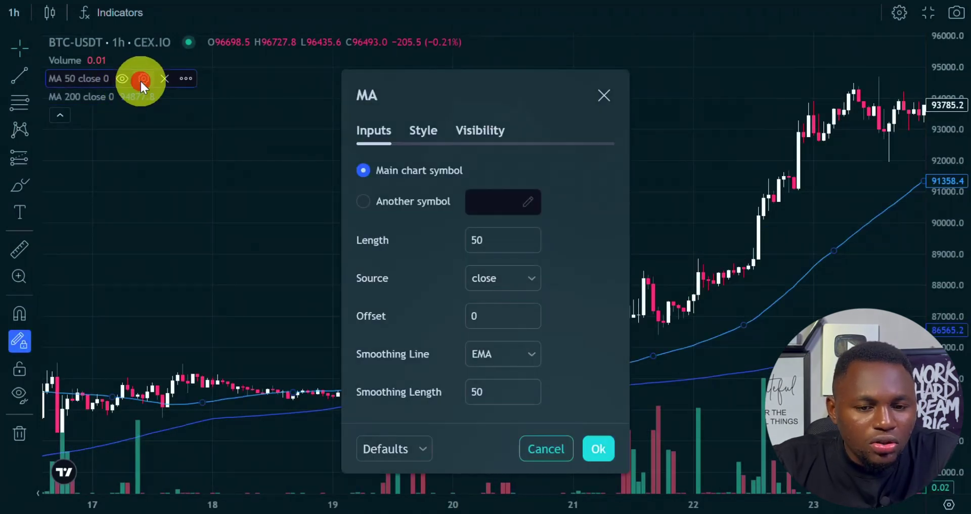
left_click(463, 129)
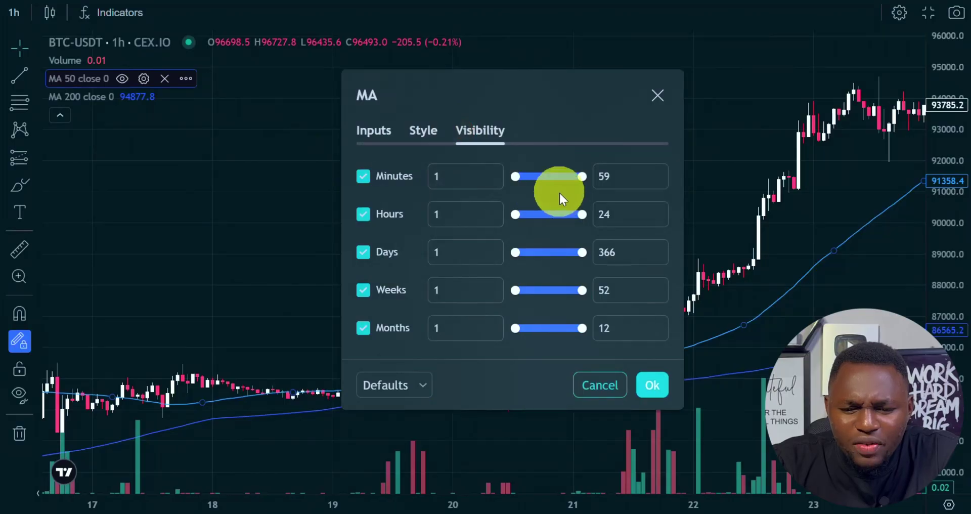
left_click(424, 134)
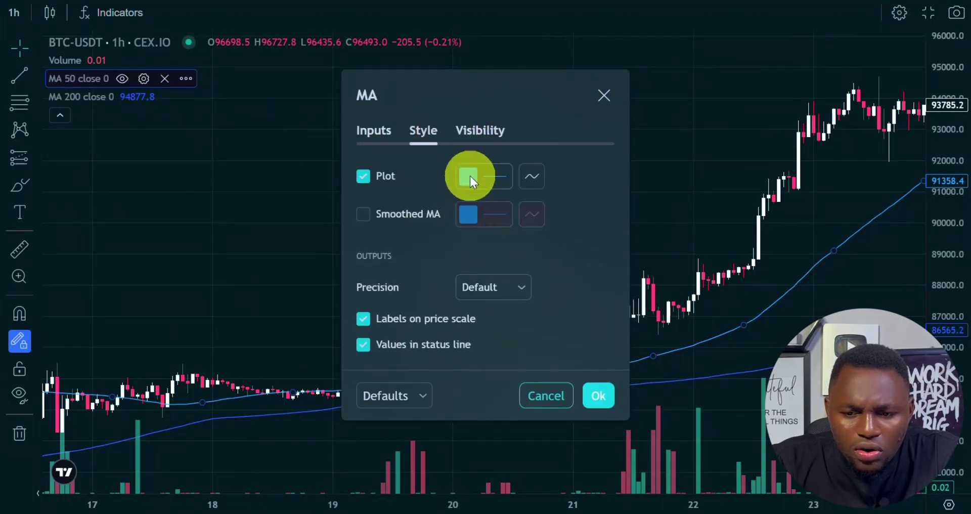
left_click(469, 175)
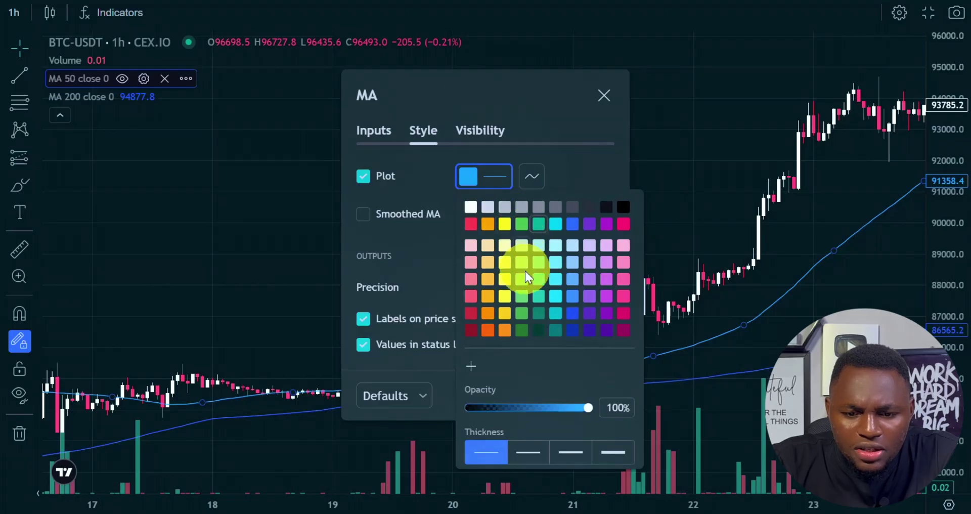
left_click(522, 228)
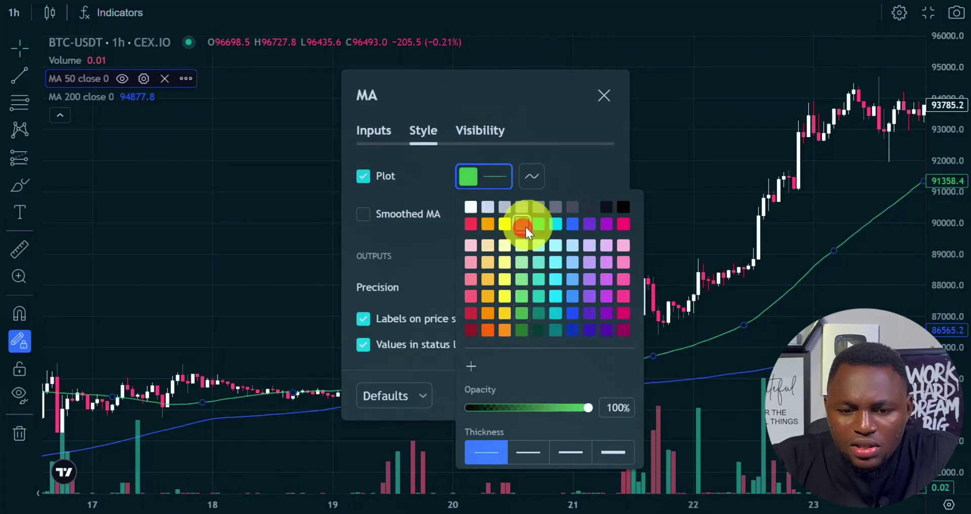
left_click(606, 181)
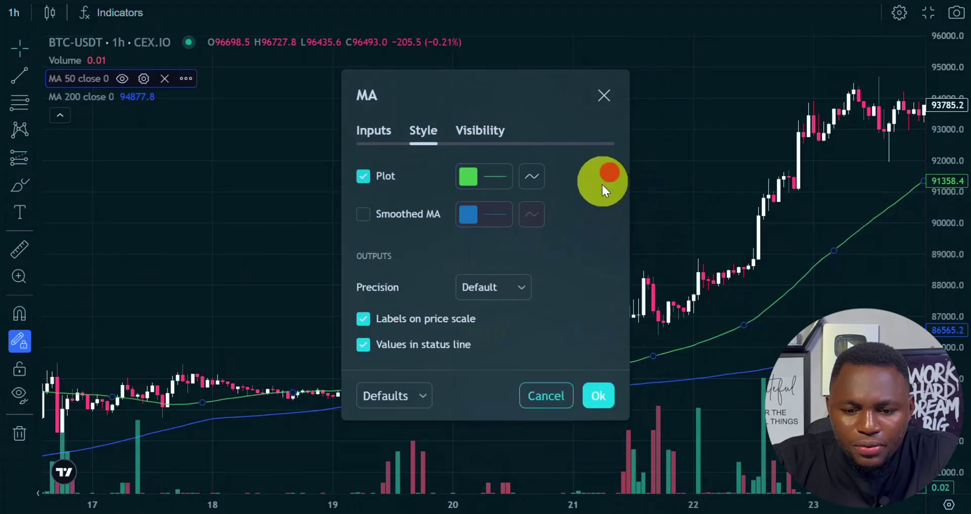
- Confirm the green MA 50, pan to 27 April–2 May, and go full screen with Shift+F
left_click(594, 392)
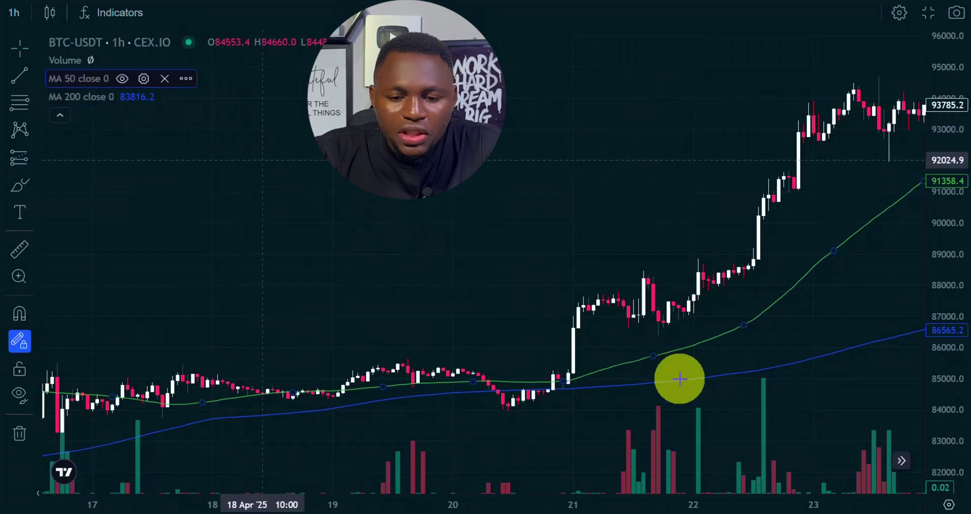
left_click_drag(620, 275, 353, 268)
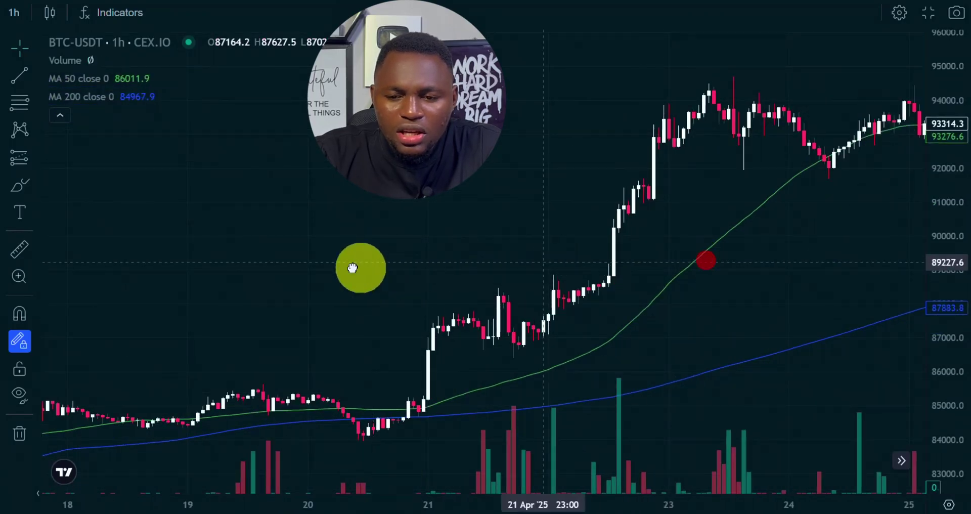
left_click_drag(806, 265, 297, 265)
left_click_drag(765, 243, 373, 260)
left_click_drag(799, 247, 485, 252)
left_click_drag(869, 244, 651, 245)
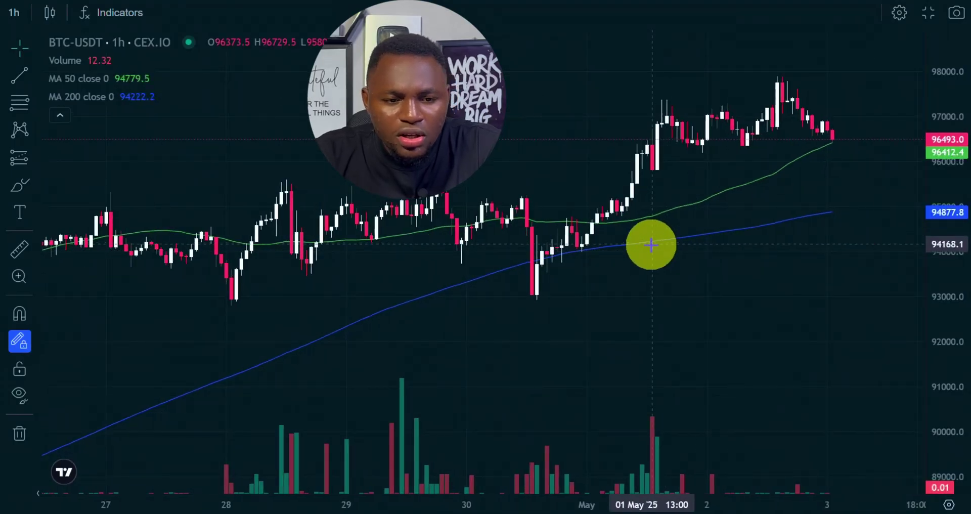
key("shift+f")
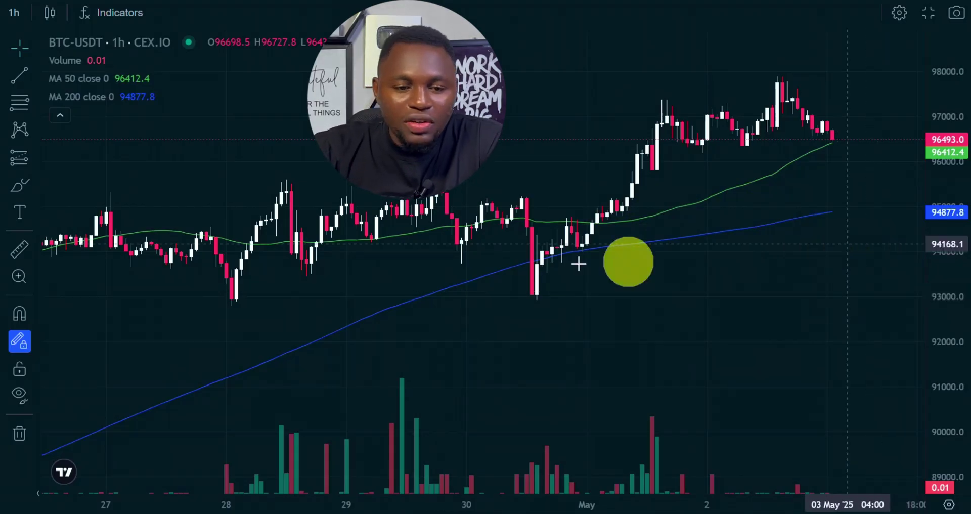
- Pan back through late April, past the 20 April crossover, to around 10 April
mouse_move(373, 304)
left_mouse_down()
mouse_move(276, 259)
mouse_move(596, 213)
left_mouse_up()
left_click_drag(121, 316, 305, 283)
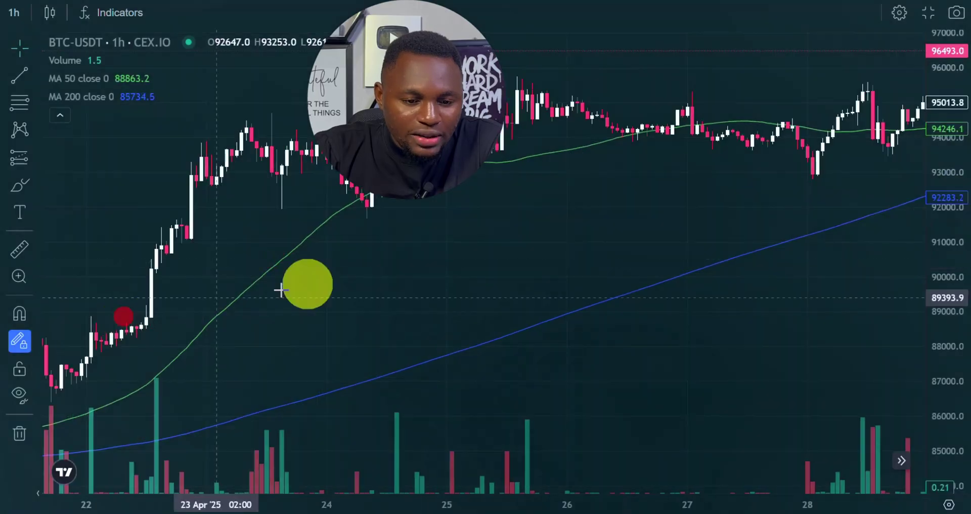
left_click_drag(232, 289, 585, 249)
left_click_drag(241, 327, 468, 303)
left_click_drag(332, 328, 445, 329)
left_click_drag(327, 346, 475, 335)
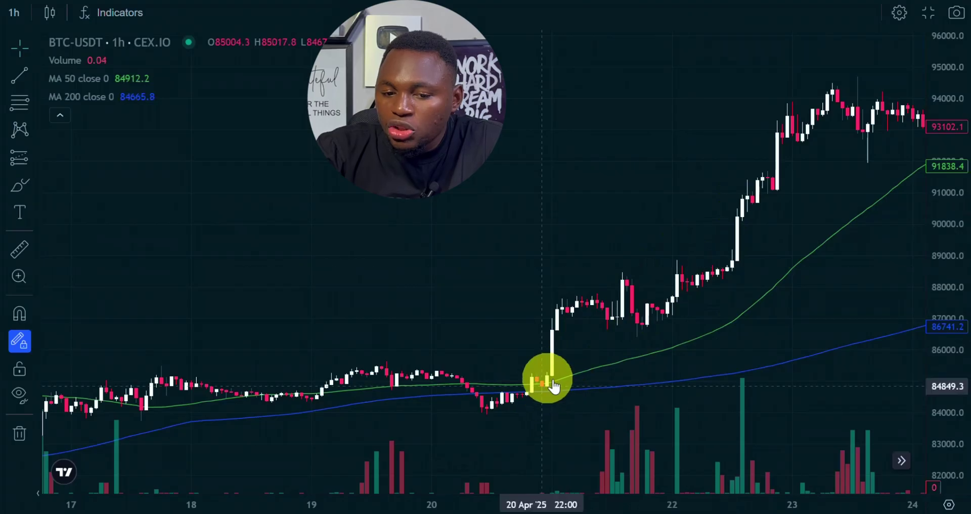
mouse_move(171, 409)
left_mouse_down()
mouse_move(320, 407)
mouse_move(321, 386)
mouse_move(324, 400)
left_mouse_up()
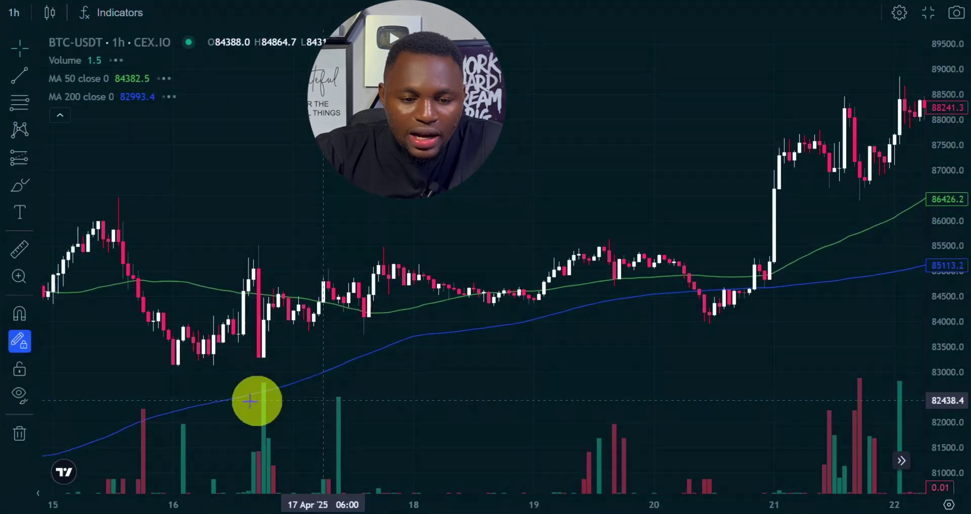
left_click_drag(163, 386, 336, 380)
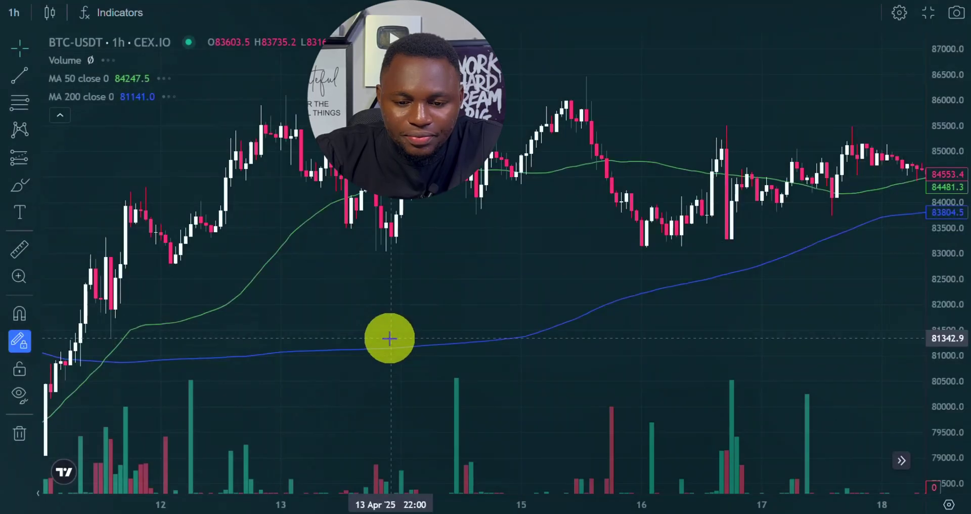
left_click_drag(387, 338, 633, 339)
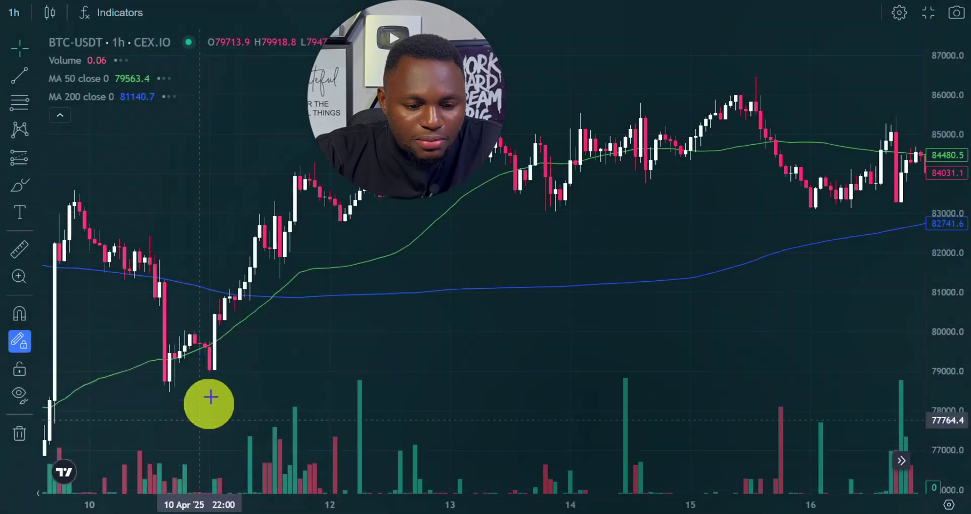
left_click_drag(211, 388, 418, 405)
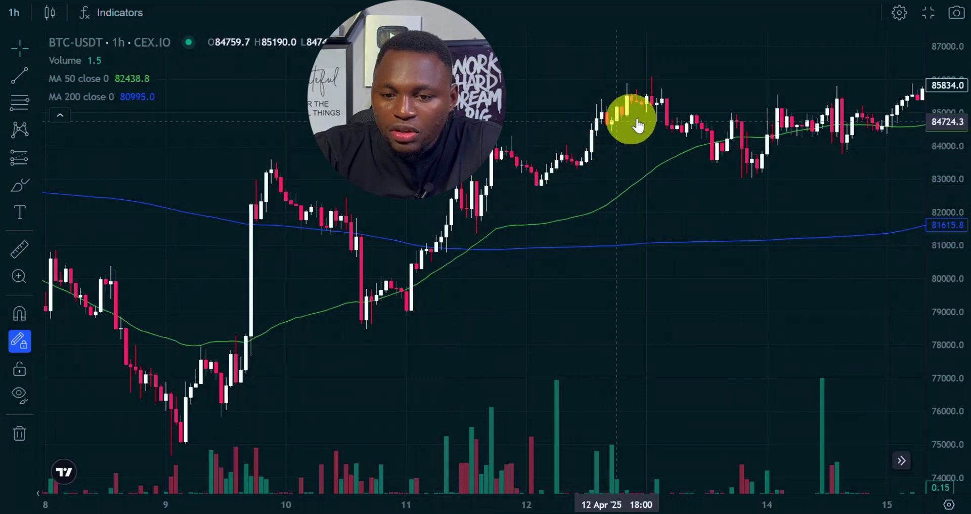
- Pan forward to 27 April–3 May, then back to the 11 April crossover on 10–16 April
scroll(778, 150, "right", 10)
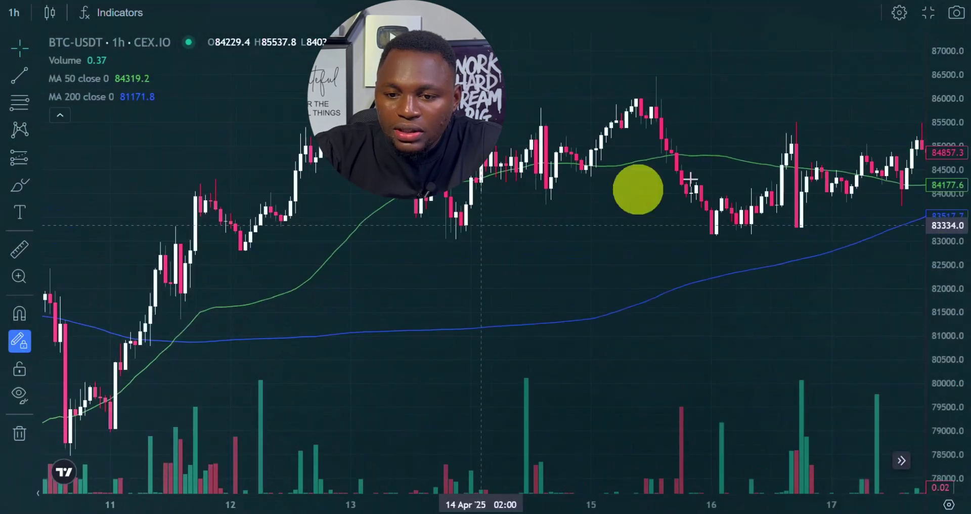
left_click_drag(719, 173, 546, 225)
left_click_drag(744, 184, 526, 217)
left_click_drag(676, 211, 534, 282)
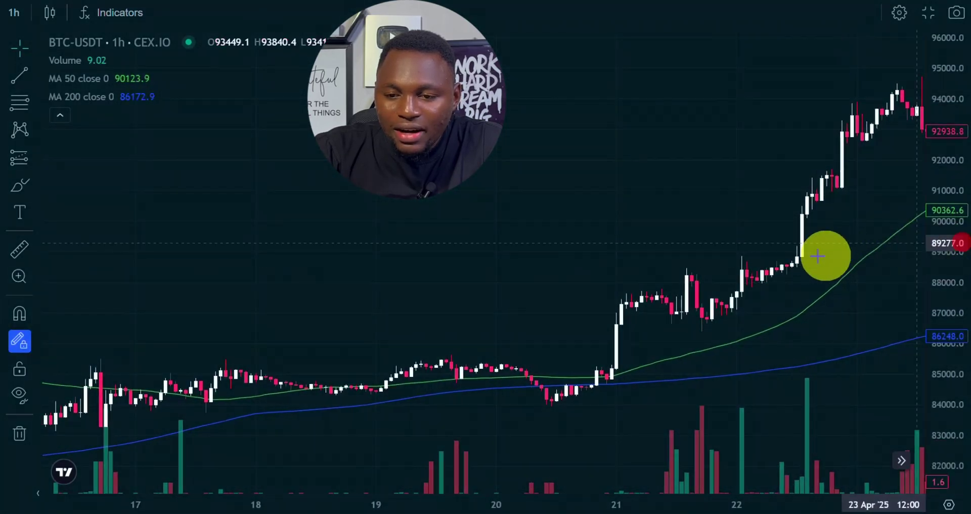
left_click_drag(817, 257, 500, 267)
left_click_drag(728, 238, 508, 266)
left_click_drag(839, 189, 553, 214)
mouse_move(811, 179)
left_mouse_down()
mouse_move(557, 192)
mouse_move(528, 178)
mouse_move(822, 182)
mouse_move(472, 202)
left_mouse_up()
left_click_drag(816, 118, 434, 176)
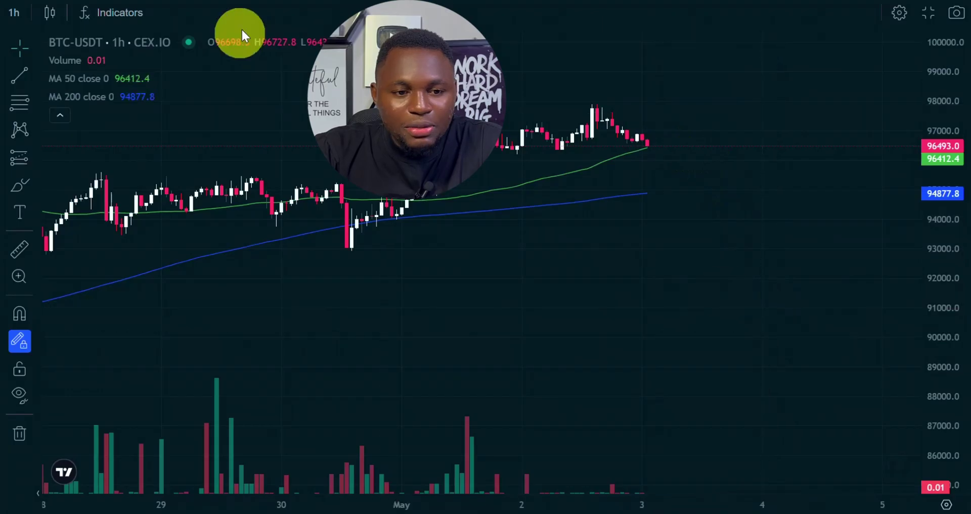
left_click_drag(158, 219, 637, 258)
left_click_drag(263, 262, 315, 254)
left_click(309, 207)
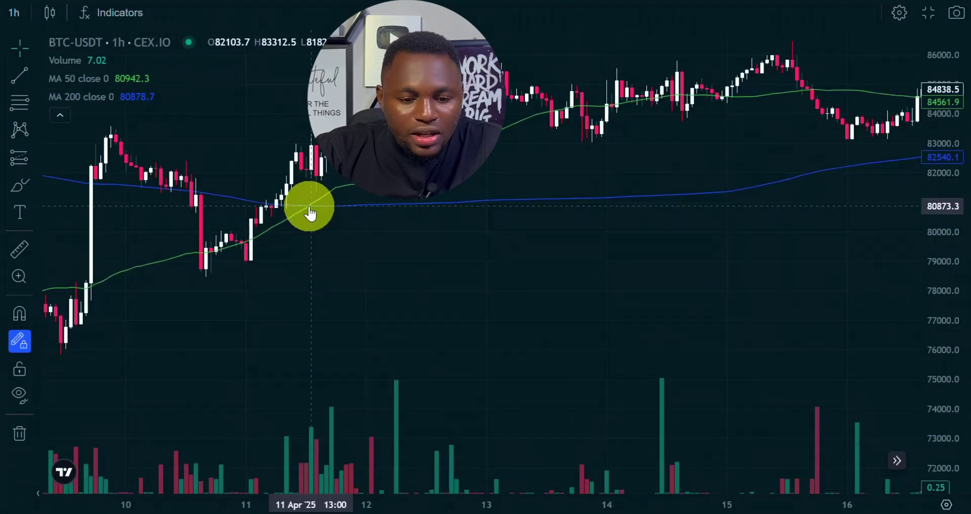